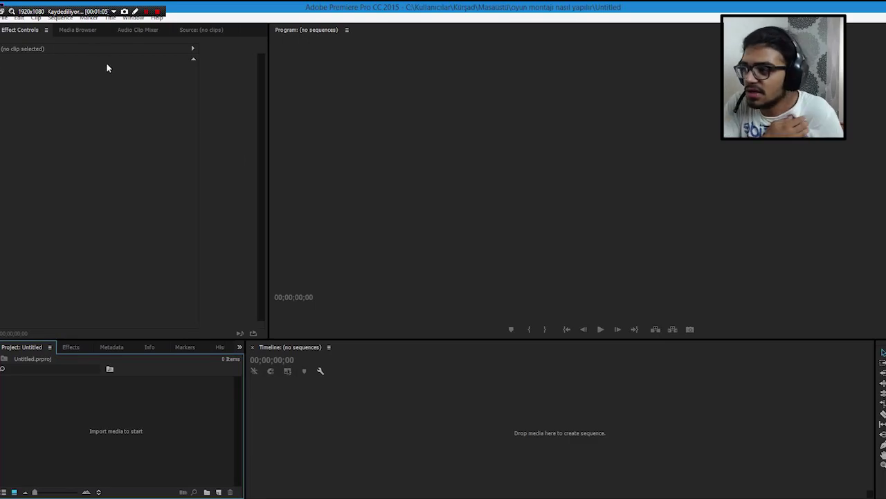
Create a new project named Untitled in the "oyun montajı nasıl yapılır" folder, overwriting the existing one, and widen the Project panel
{"action": "left_click", "coordinate": [7, 17]}
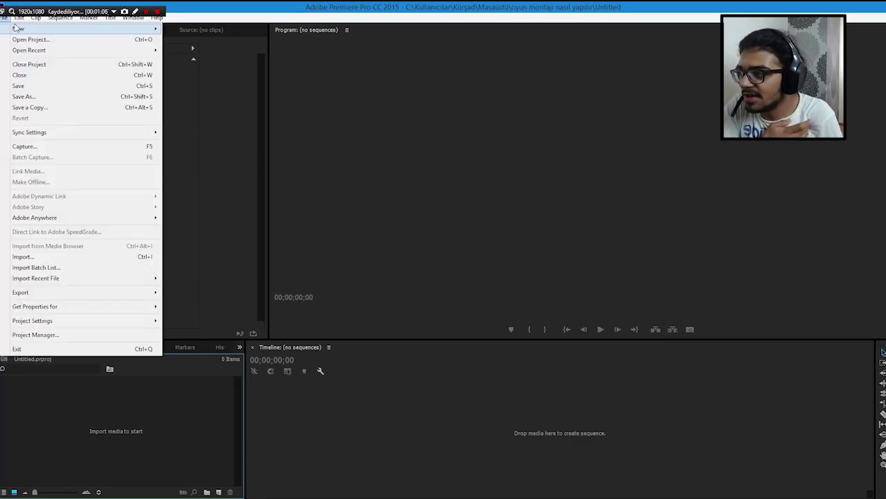
{"action": "mouse_move", "coordinate": [17, 29]}
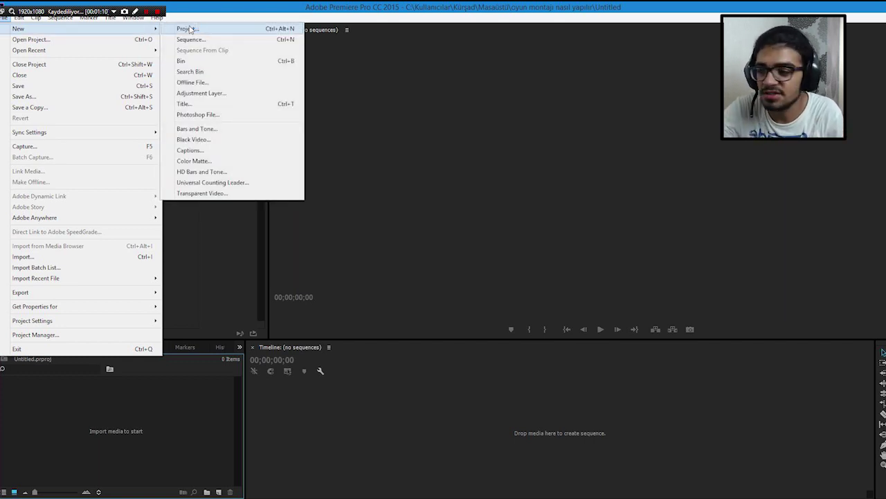
{"action": "left_click", "coordinate": [188, 29]}
{"action": "left_click", "coordinate": [568, 136]}
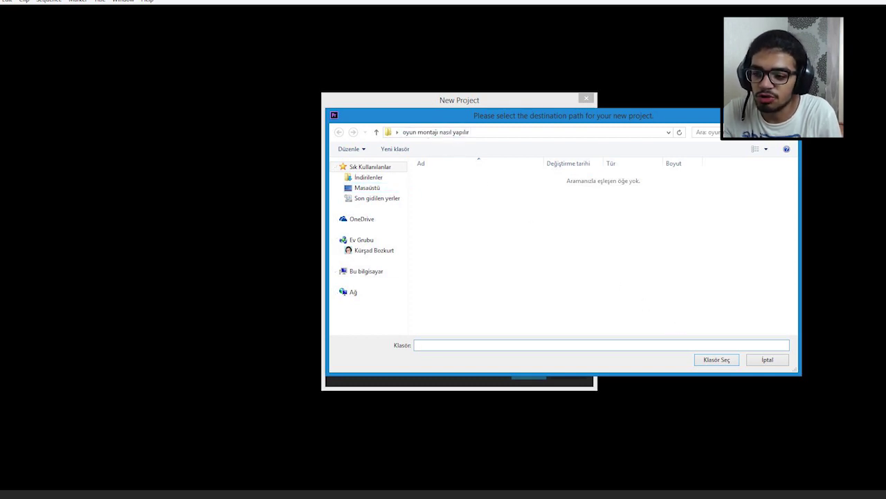
{"action": "left_click", "coordinate": [709, 360]}
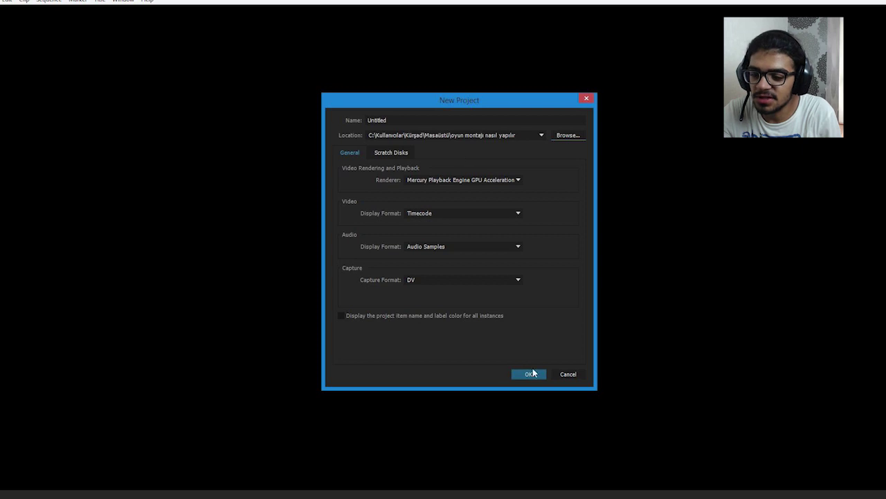
{"action": "key", "text": "Return"}
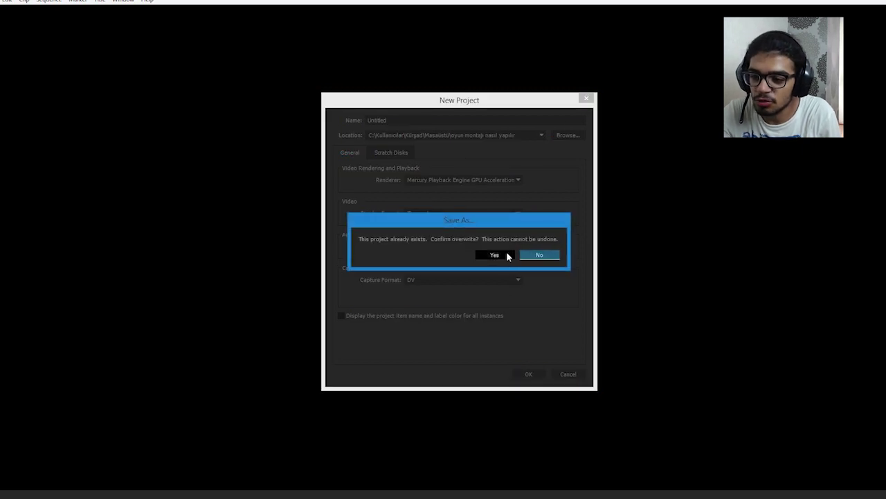
{"action": "left_click", "coordinate": [507, 255]}
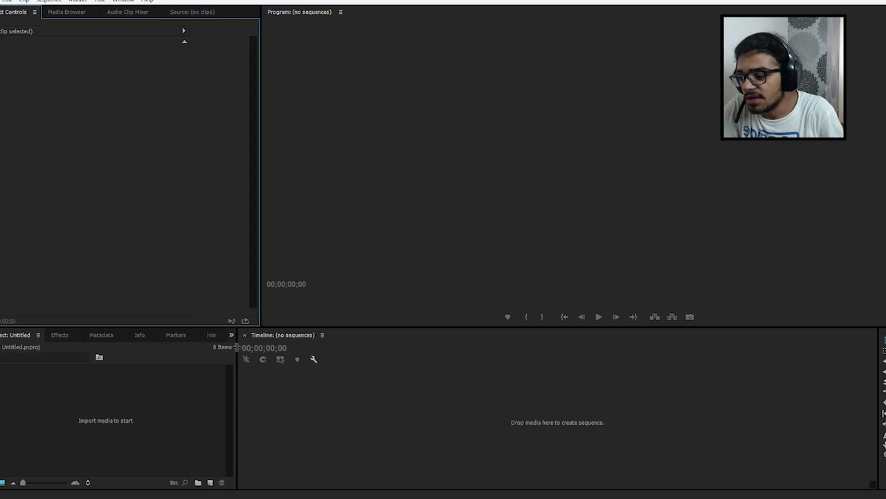
{"action": "left_click_drag", "start_coordinate": [236, 347], "coordinate": [259, 346]}
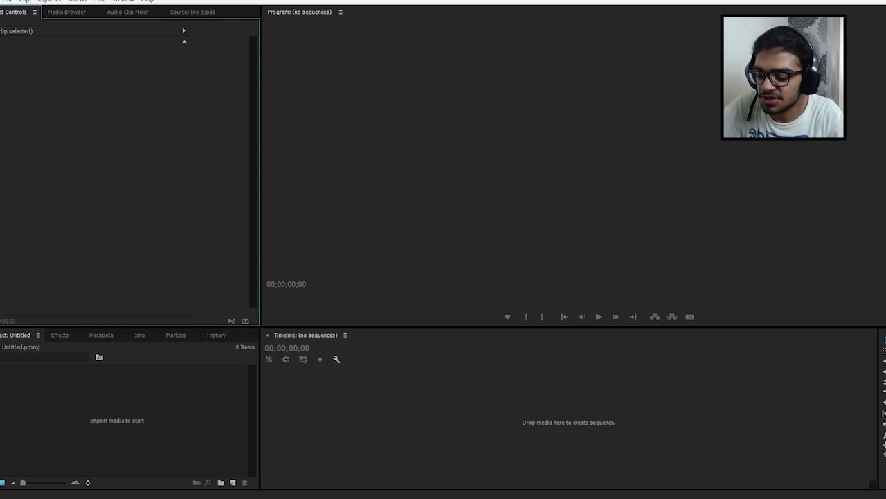
Switch to File Explorer and open the "aptal testi" folder on the desktop
{"action": "left_click", "coordinate": [362, 457]}
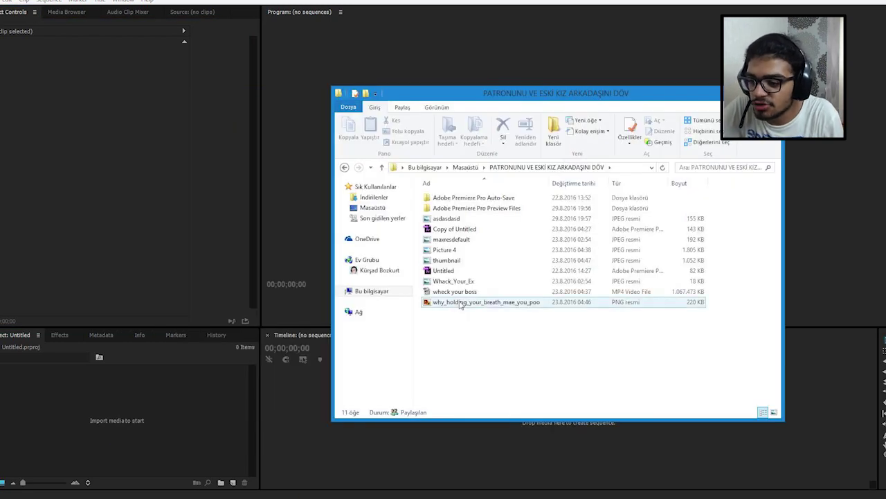
{"action": "key", "text": "BackSpace"}
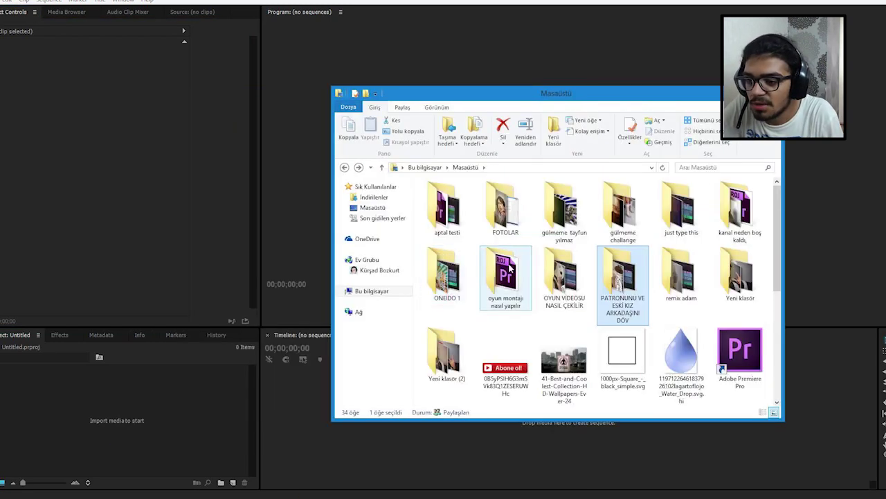
{"action": "double_click", "coordinate": [446, 208]}
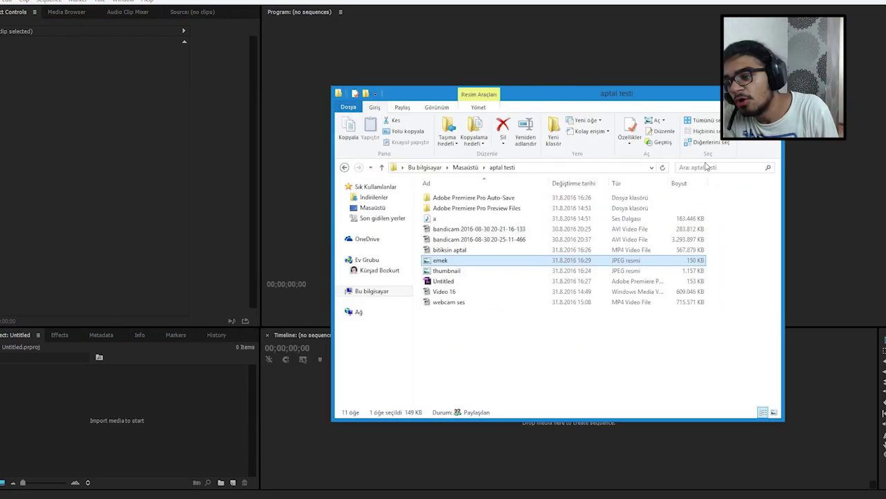
Open the emek image to examine the example of an edited timeline, and close it again
{"action": "left_click", "coordinate": [467, 261]}
{"action": "double_click", "coordinate": [464, 261]}
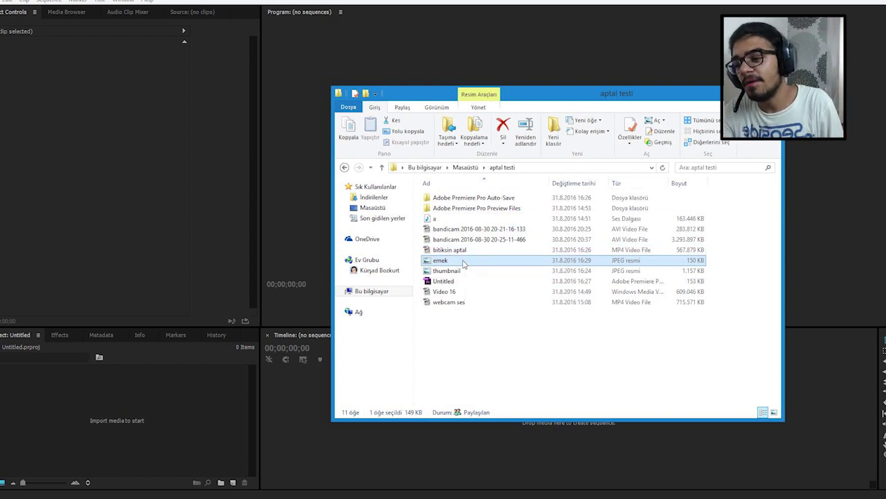
{"action": "left_click_drag", "start_coordinate": [521, 38], "coordinate": [451, 40]}
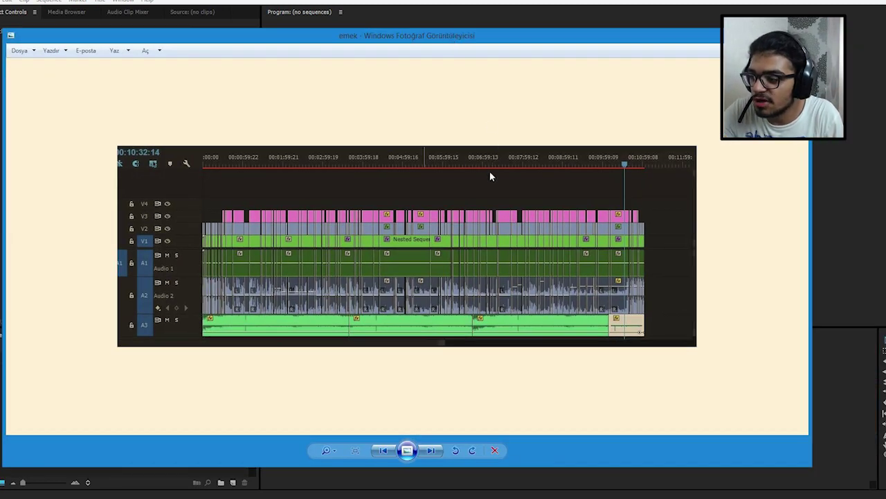
{"action": "scroll", "coordinate": [545, 254], "scroll_direction": "up", "scroll_amount": 1}
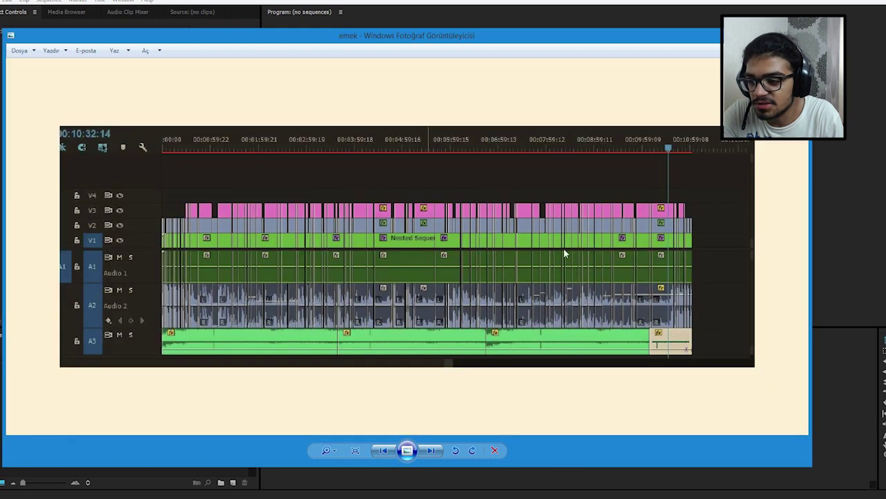
{"action": "scroll", "coordinate": [711, 125], "scroll_direction": "down", "scroll_amount": 1}
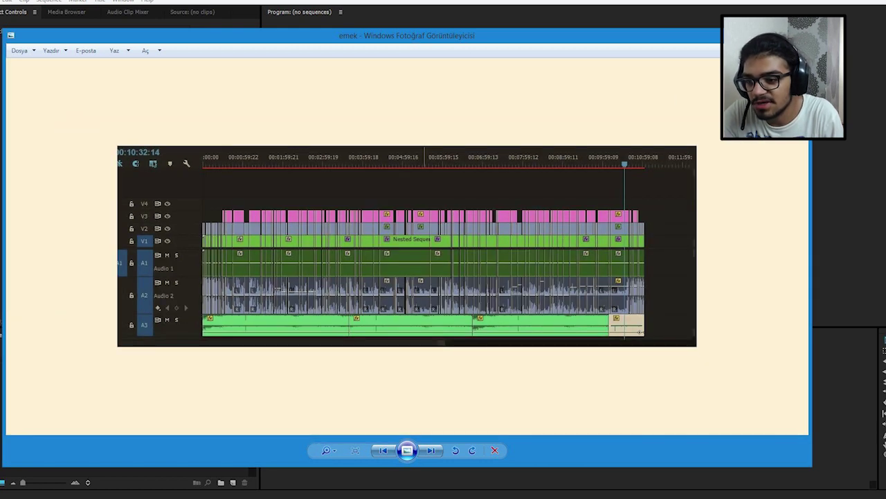
{"action": "left_click", "coordinate": [791, 35]}
{"action": "left_click", "coordinate": [470, 316]}
{"action": "left_click", "coordinate": [471, 303]}
{"action": "left_click", "coordinate": [476, 251]}
{"action": "left_click", "coordinate": [476, 240]}
{"action": "left_click_drag", "start_coordinate": [475, 230], "coordinate": [211, 389]}
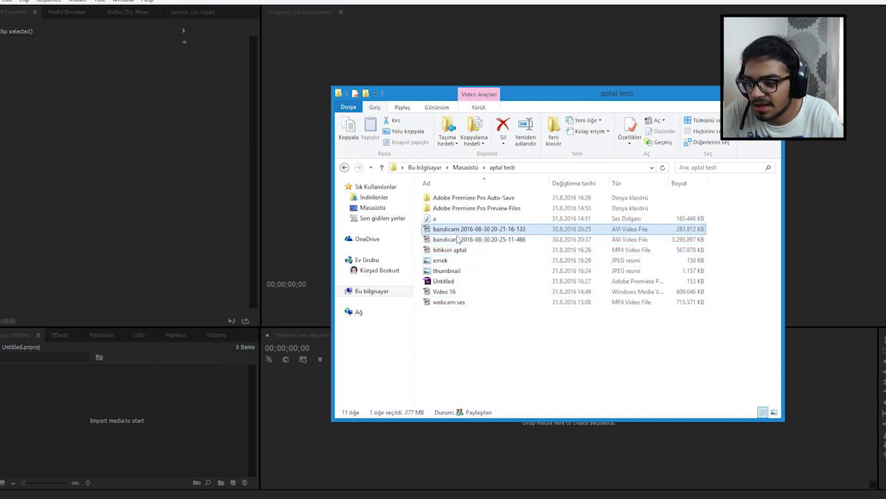
{"action": "left_click_drag", "start_coordinate": [445, 293], "coordinate": [219, 388]}
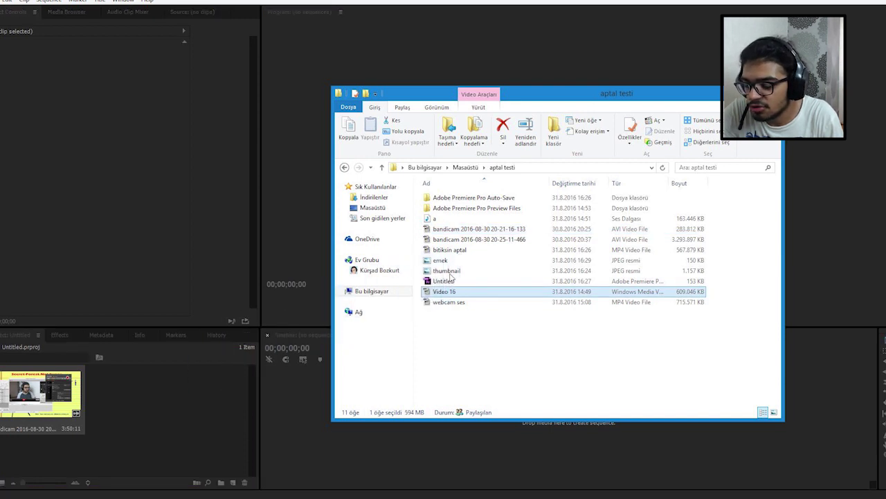
{"action": "left_click", "coordinate": [435, 219]}
{"action": "left_click_drag", "start_coordinate": [434, 219], "coordinate": [97, 447]}
{"action": "left_click", "coordinate": [97, 447]}
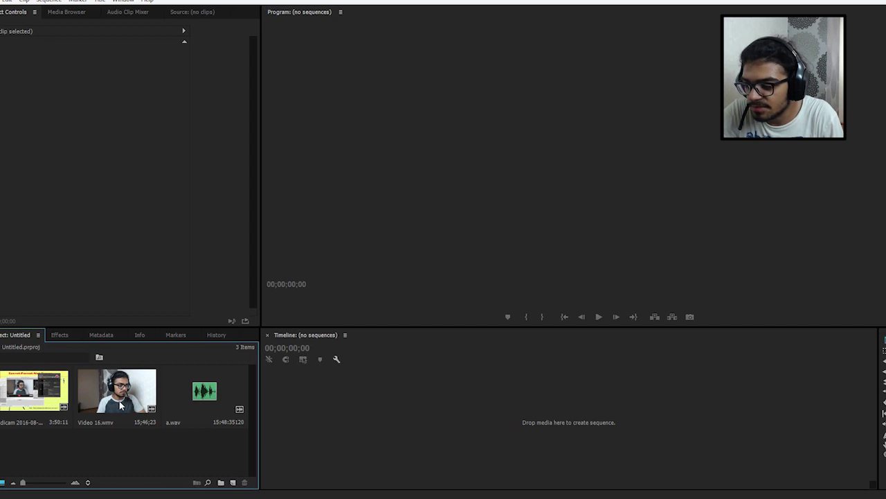
Create a new sequence from the Video 16.wmv clip and enlarge the Timeline panel
{"action": "right_click", "coordinate": [121, 405]}
{"action": "left_click", "coordinate": [161, 272]}
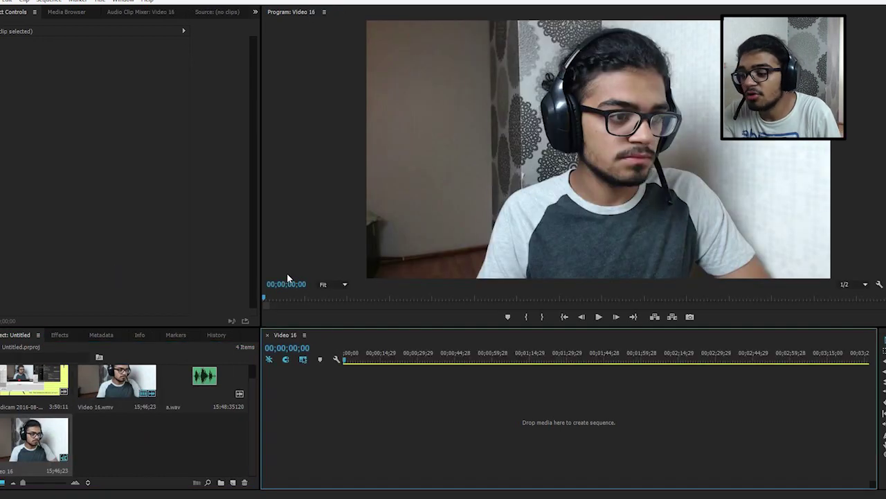
{"action": "left_click_drag", "start_coordinate": [407, 329], "coordinate": [410, 303]}
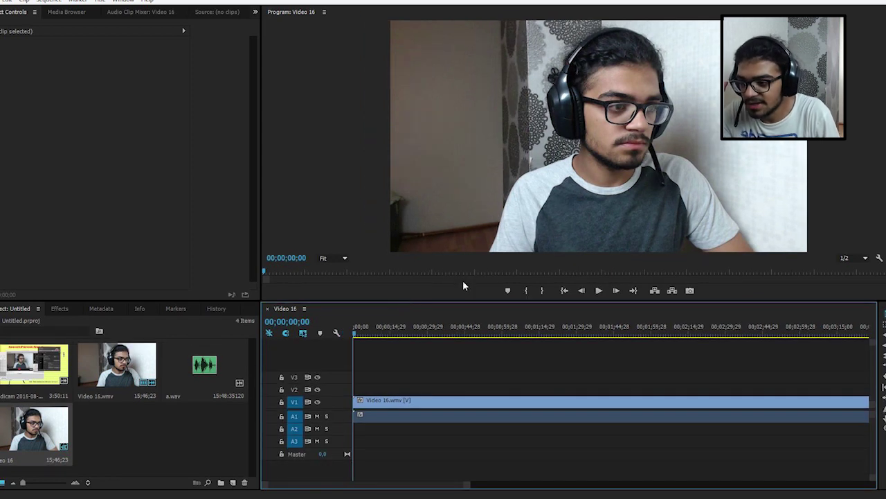
{"action": "scroll", "coordinate": [327, 416], "scroll_direction": "up", "scroll_amount": 1}
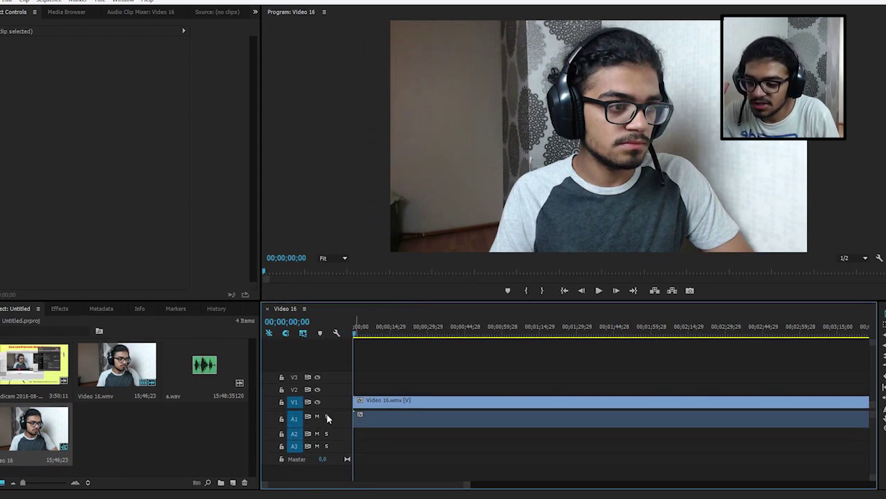
{"action": "scroll", "coordinate": [332, 401], "scroll_direction": "down", "scroll_amount": 2}
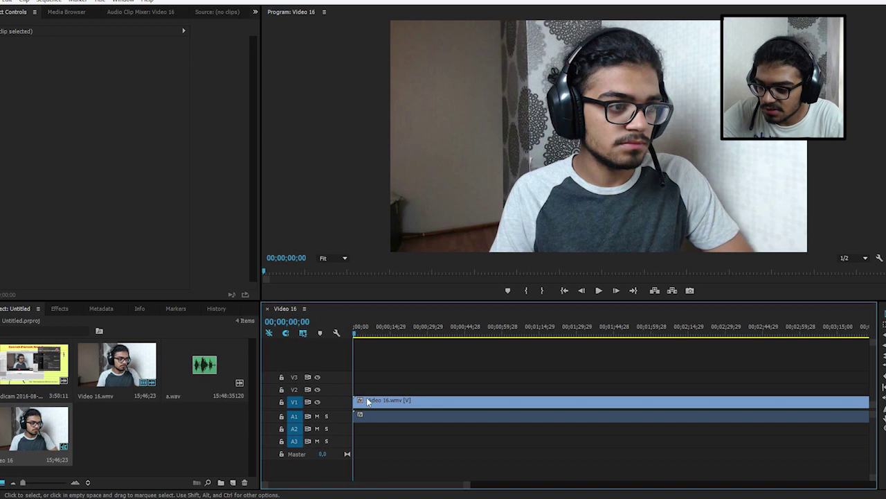
Arrange the sequence with Video 16 on V2 and A2, the bandicam clip on V1 and A1, and a.wav on A3
{"action": "mouse_move", "coordinate": [371, 401]}
{"action": "left_mouse_down"}
{"action": "mouse_move", "coordinate": [372, 378]}
{"action": "mouse_move", "coordinate": [372, 391]}
{"action": "left_mouse_up"}
{"action": "left_click_drag", "start_coordinate": [23, 371], "coordinate": [356, 408]}
{"action": "left_click_drag", "start_coordinate": [367, 415], "coordinate": [367, 428]}
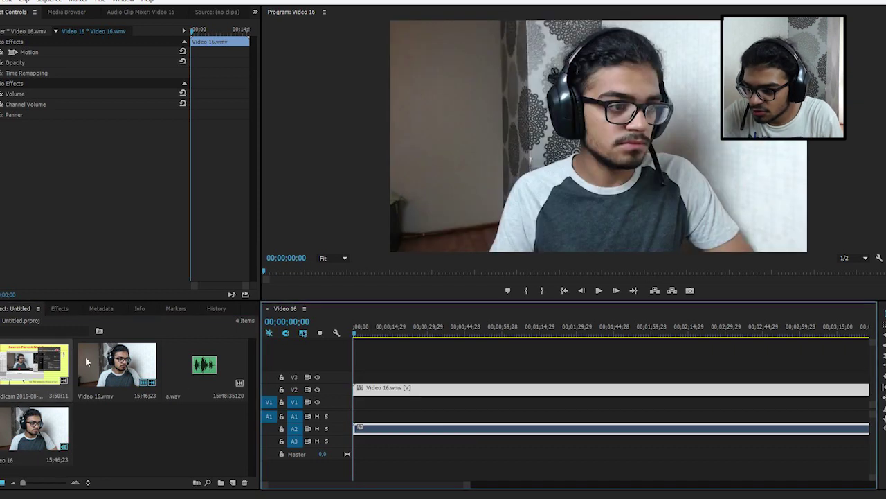
{"action": "left_click_drag", "start_coordinate": [41, 363], "coordinate": [352, 407]}
{"action": "left_click_drag", "start_coordinate": [205, 365], "coordinate": [361, 441]}
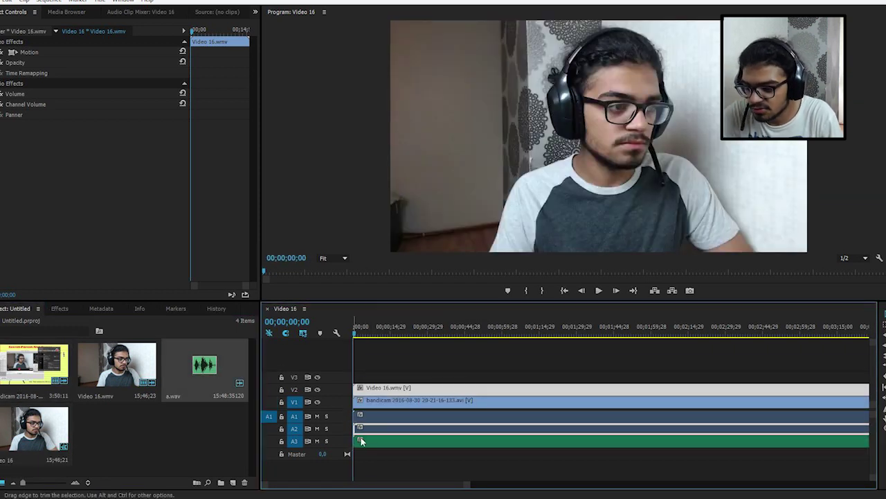
Expand audio tracks A2 and A3 so that the waveforms of Video 16 and a.wav can be compared
{"action": "double_click", "coordinate": [339, 443]}
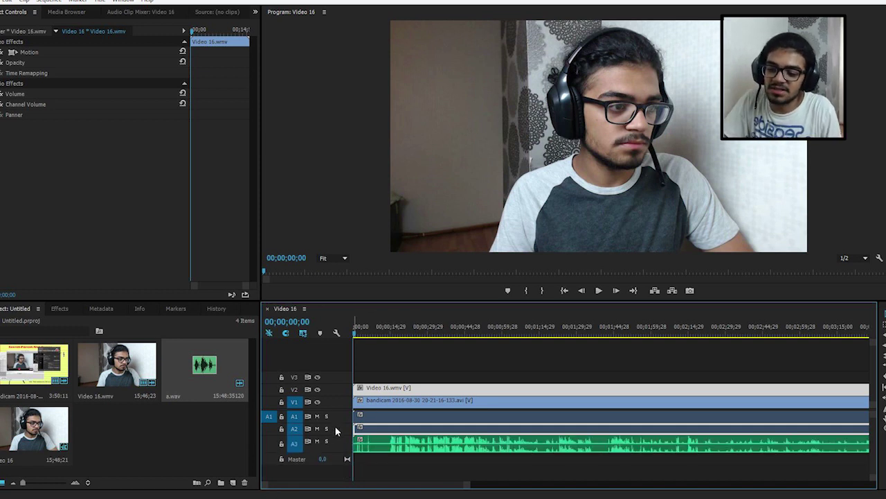
{"action": "scroll", "coordinate": [336, 428], "scroll_direction": "up", "scroll_amount": 4}
{"action": "scroll", "coordinate": [340, 428], "scroll_direction": "down", "scroll_amount": 1}
{"action": "scroll", "coordinate": [330, 436], "scroll_direction": "down", "scroll_amount": 4}
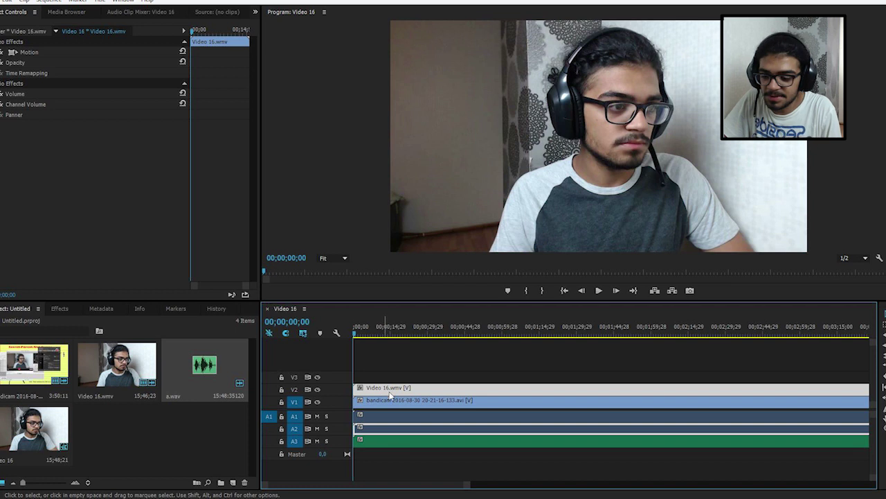
{"action": "left_click", "coordinate": [390, 440]}
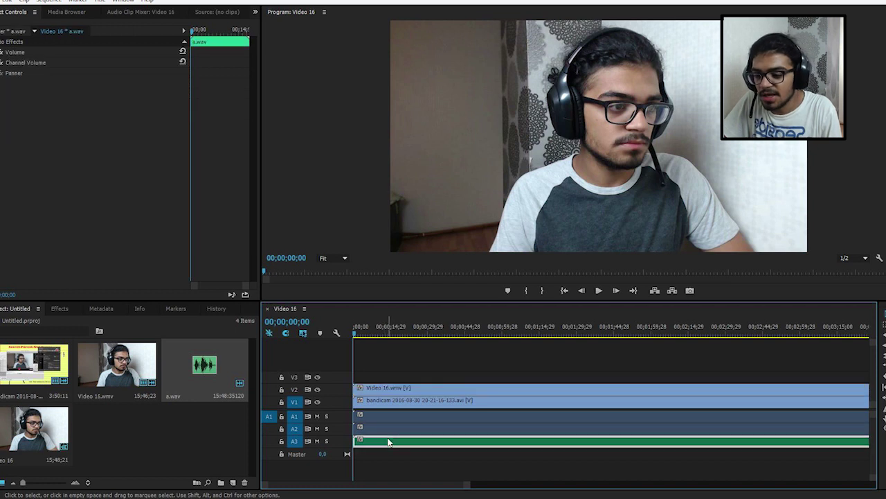
{"action": "double_click", "coordinate": [339, 441]}
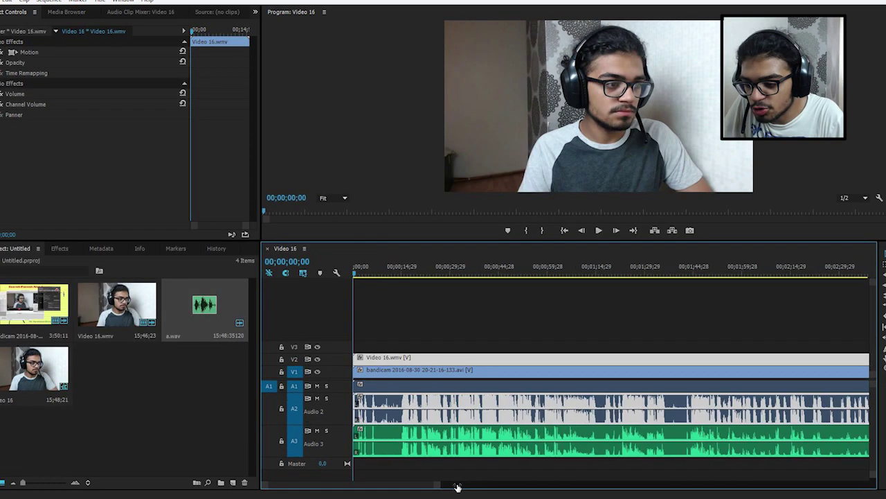
Split the a.wav and Video 16 clips just before the first loud waveform peak near the start
{"action": "left_click_drag", "start_coordinate": [459, 485], "coordinate": [381, 487]}
{"action": "left_click_drag", "start_coordinate": [473, 277], "coordinate": [462, 277]}
{"action": "key", "text": "c"}
{"action": "left_click", "coordinate": [474, 436]}
{"action": "left_click", "coordinate": [473, 412]}
{"action": "key", "text": "v"}
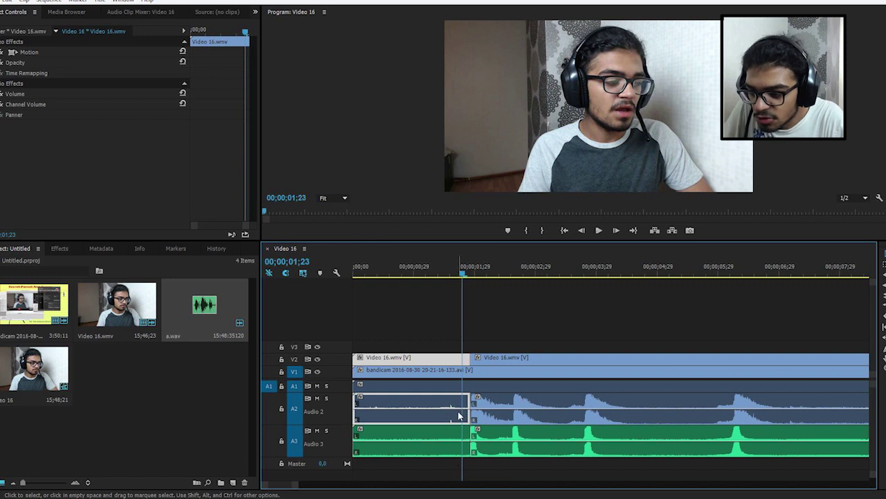
Try deleting the opening segments of Video 16 and a.wav before the cut, and undo both deletions
{"action": "key", "text": "Delete"}
{"action": "left_click", "coordinate": [453, 432]}
{"action": "key", "text": "Delete"}
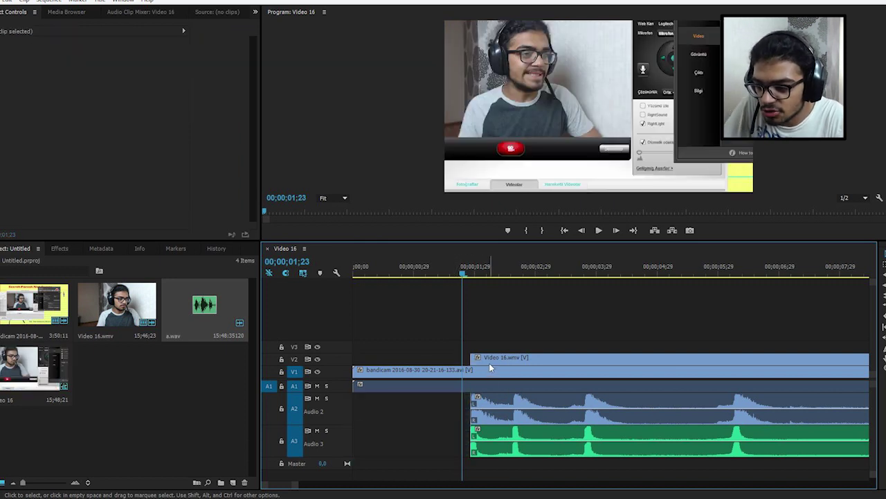
{"action": "left_click", "coordinate": [489, 363]}
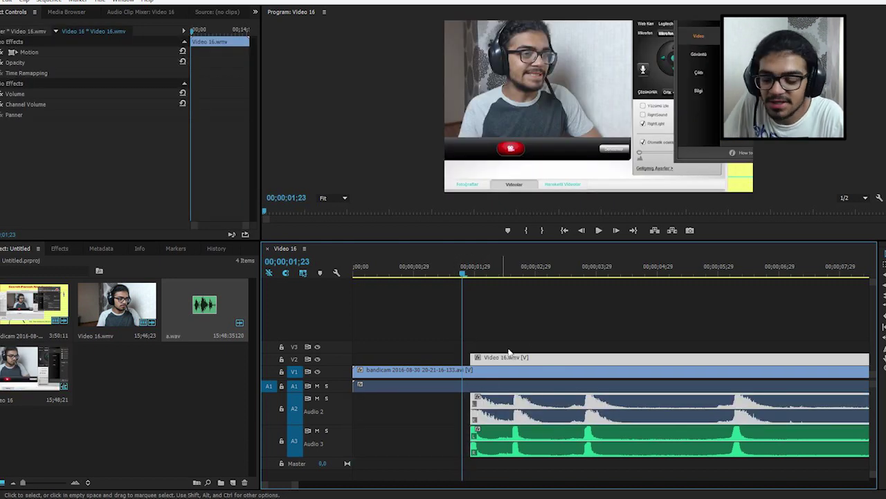
{"action": "key", "text": "ctrl+z"}
{"action": "key", "text": "ctrl+z"}
Shrink the opening Video 16 webcam segment and place it in the lower-right corner of the frame over the fitted bandicam footage
{"action": "left_click_drag", "start_coordinate": [442, 109], "coordinate": [555, 108]}
{"action": "left_click_drag", "start_coordinate": [629, 117], "coordinate": [700, 149]}
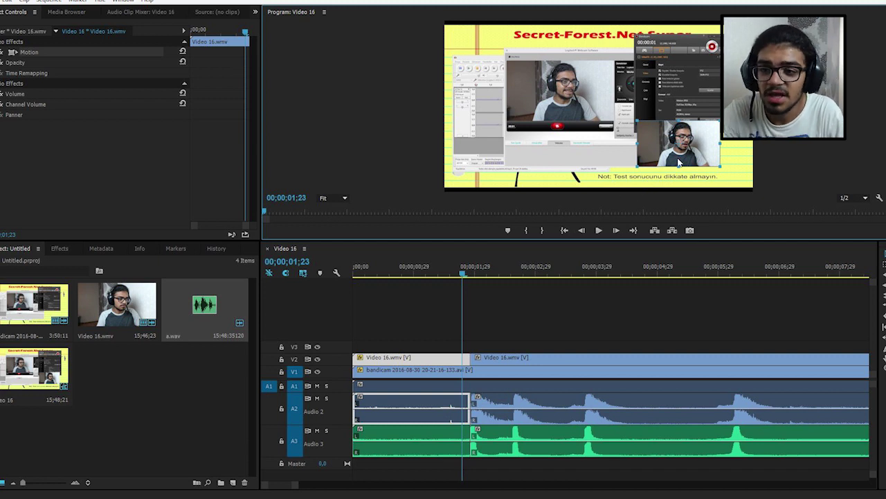
Split the bandicam clip at 00;00;00;23, before the cut in the Video 16 and a.wav clips
{"action": "left_click_drag", "start_coordinate": [426, 270], "coordinate": [353, 270]}
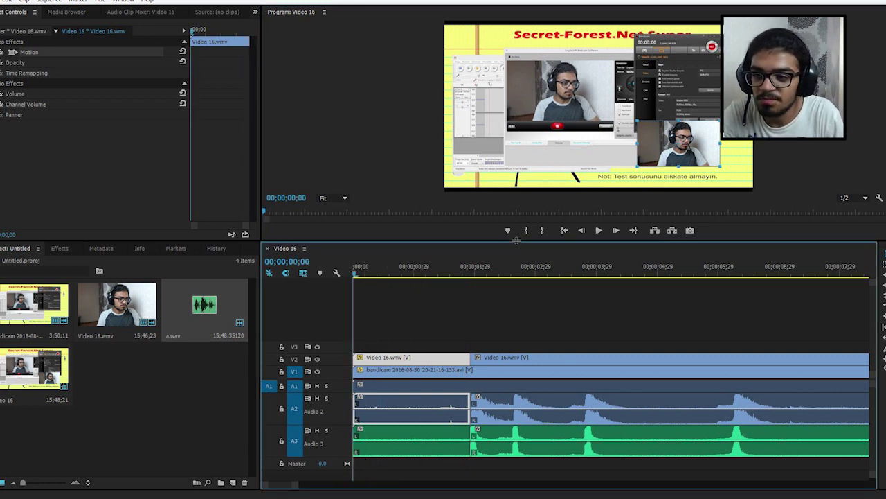
{"action": "left_click_drag", "start_coordinate": [355, 275], "coordinate": [397, 274]}
{"action": "left_click", "coordinate": [302, 487]}
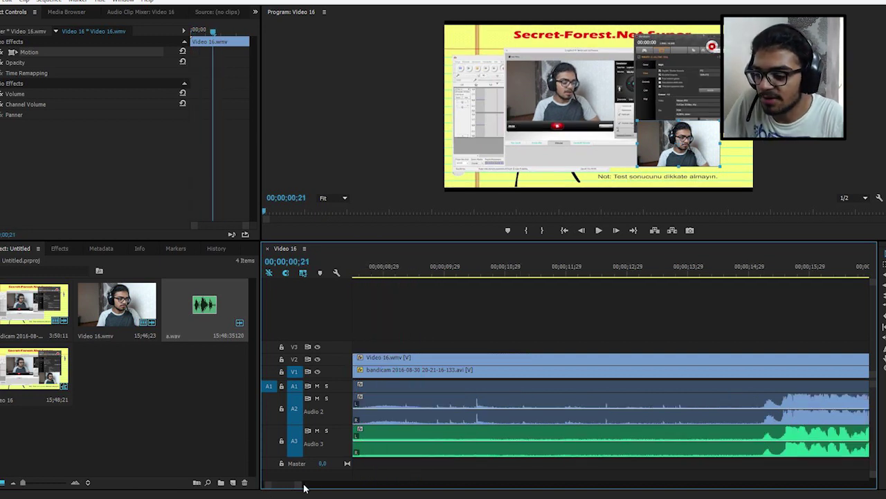
{"action": "left_click_drag", "start_coordinate": [376, 275], "coordinate": [363, 275]}
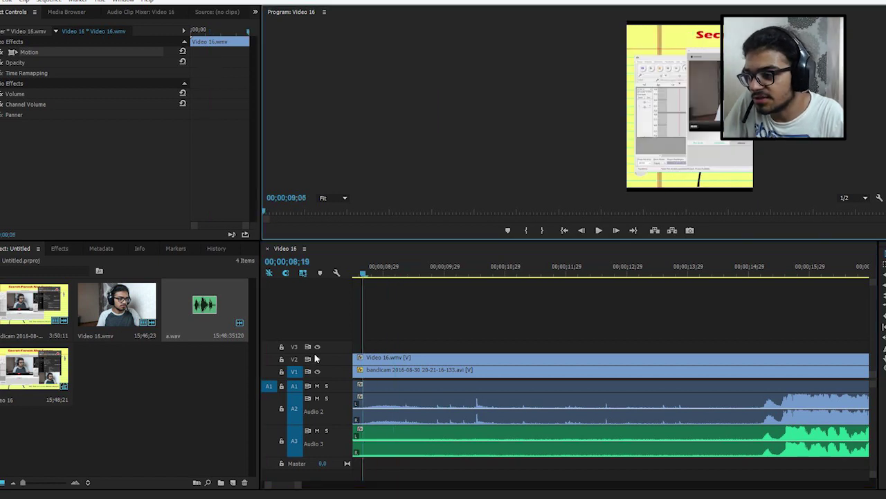
{"action": "left_click_drag", "start_coordinate": [299, 484], "coordinate": [335, 483]}
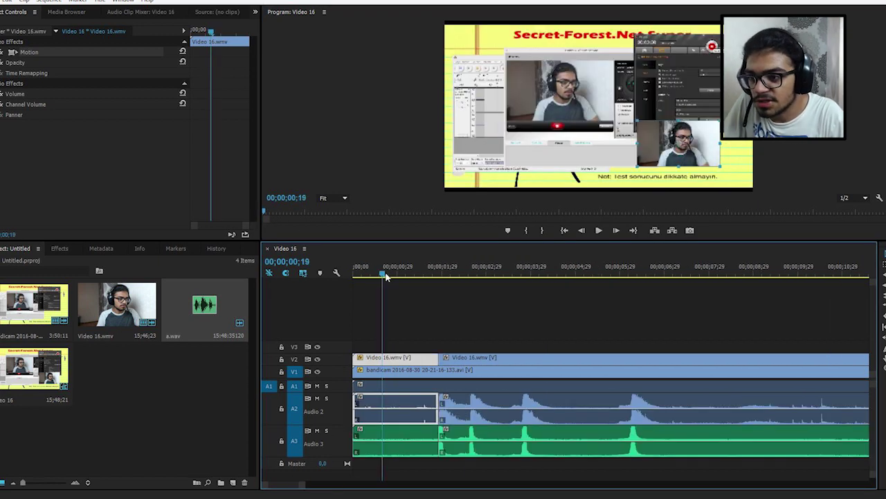
{"action": "left_click", "coordinate": [387, 273]}
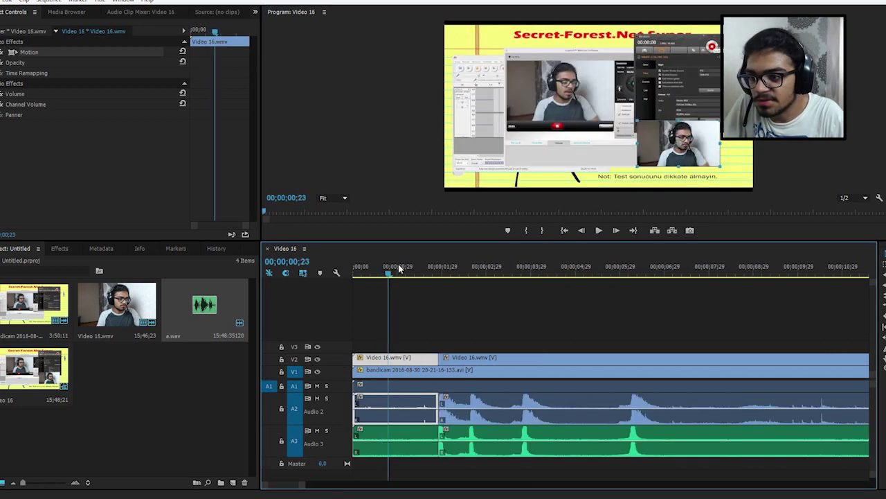
{"action": "left_click_drag", "start_coordinate": [389, 276], "coordinate": [389, 277]}
{"action": "key", "text": "c"}
{"action": "left_click", "coordinate": [389, 369]}
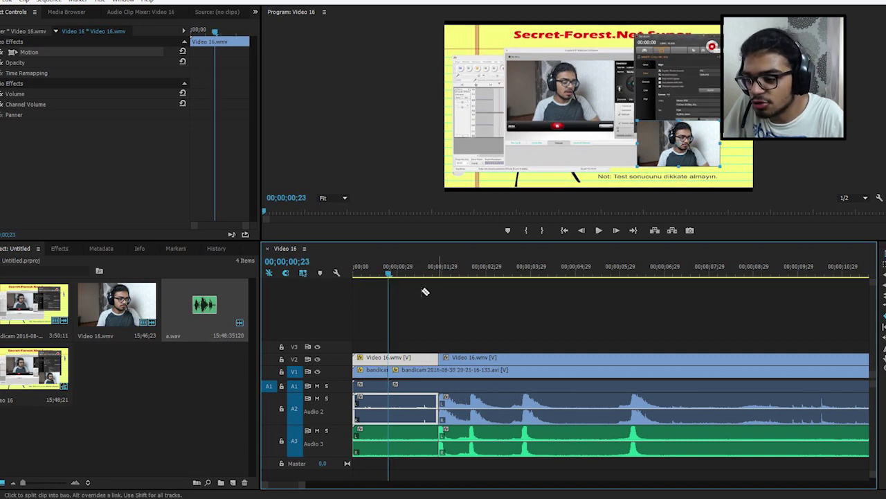
Split the bandicam clip at 00;00;01;27 and shift the main Video 16 and a.wav clips earlier to start at the 00;00;00;23 bandicam cut
{"action": "left_click_drag", "start_coordinate": [392, 275], "coordinate": [440, 274]}
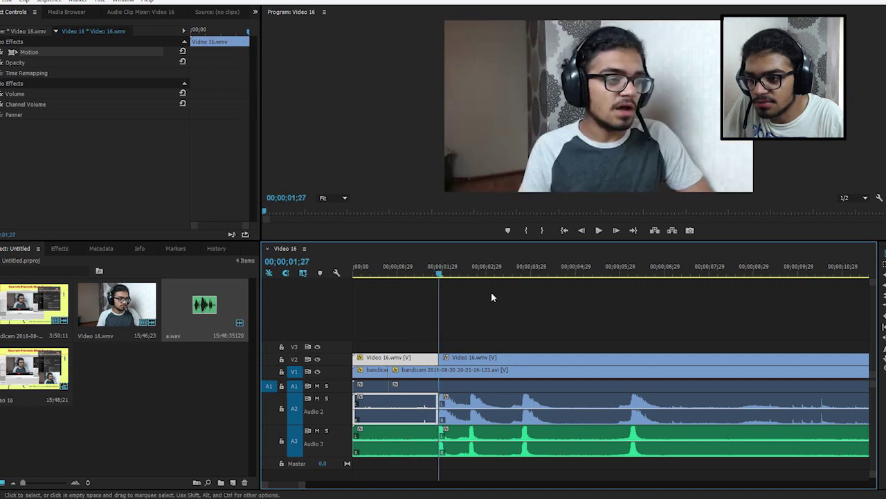
{"action": "left_click", "coordinate": [439, 369]}
{"action": "left_click_drag", "start_coordinate": [473, 438], "coordinate": [421, 439]}
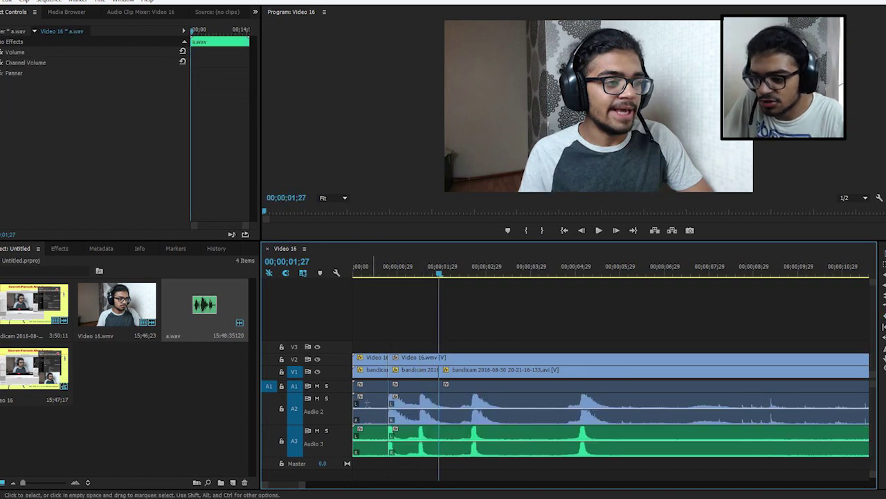
Delete the opening segments on all tracks before 00;00;00;23 and close the gap at the sequence start
{"action": "left_click_drag", "start_coordinate": [373, 323], "coordinate": [361, 466]}
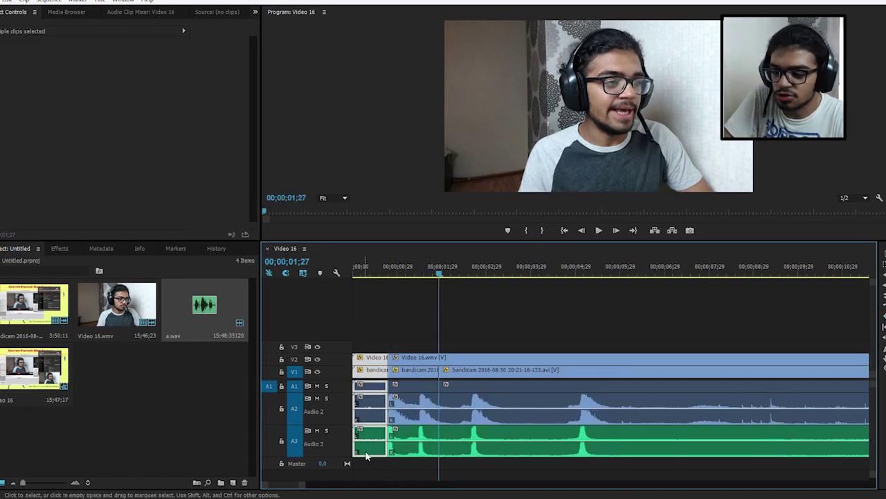
{"action": "key", "text": "Delete"}
{"action": "left_click", "coordinate": [370, 415]}
{"action": "key", "text": "Delete"}
Shrink the Video 16 webcam picture and place it over the bandicam footage, slightly below and right of the frame's centre
{"action": "left_click_drag", "start_coordinate": [439, 275], "coordinate": [347, 280]}
{"action": "double_click", "coordinate": [541, 132]}
{"action": "left_click_drag", "start_coordinate": [460, 108], "coordinate": [579, 144]}
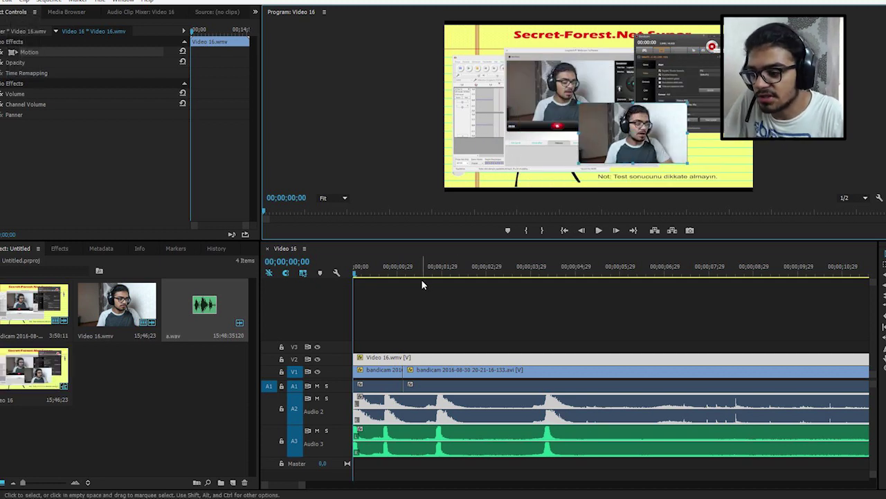
Play the sequence from its start to check the synchronisation, and lower the volume of the Video 16 audio on A2
{"action": "key", "text": "space"}
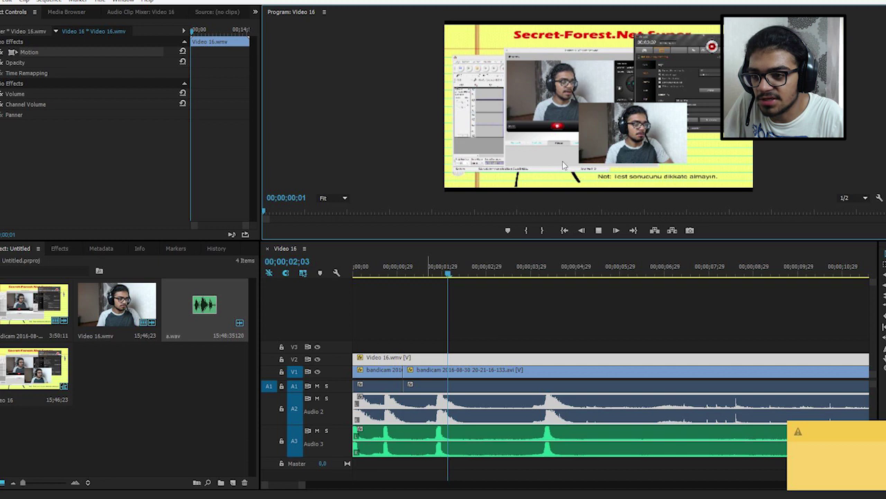
{"action": "left_click_drag", "start_coordinate": [430, 266], "coordinate": [347, 264]}
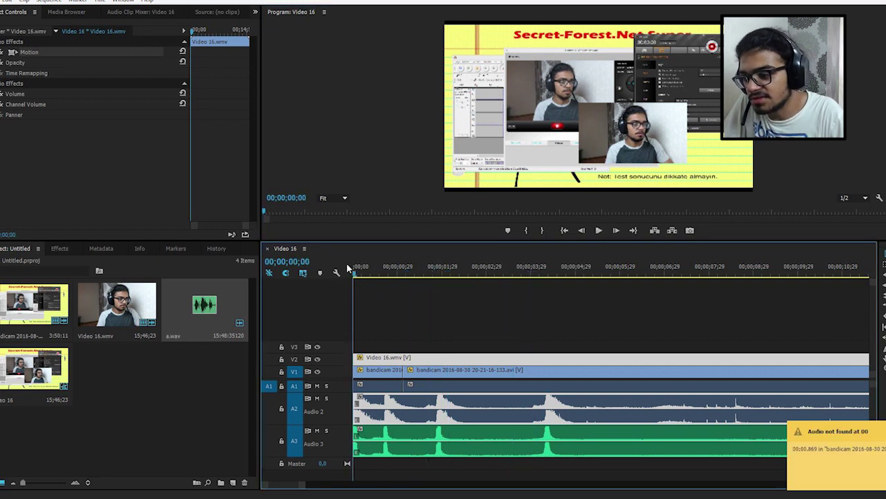
{"action": "left_click", "coordinate": [599, 230]}
{"action": "key", "text": "XF86AudioRaiseVolume"}
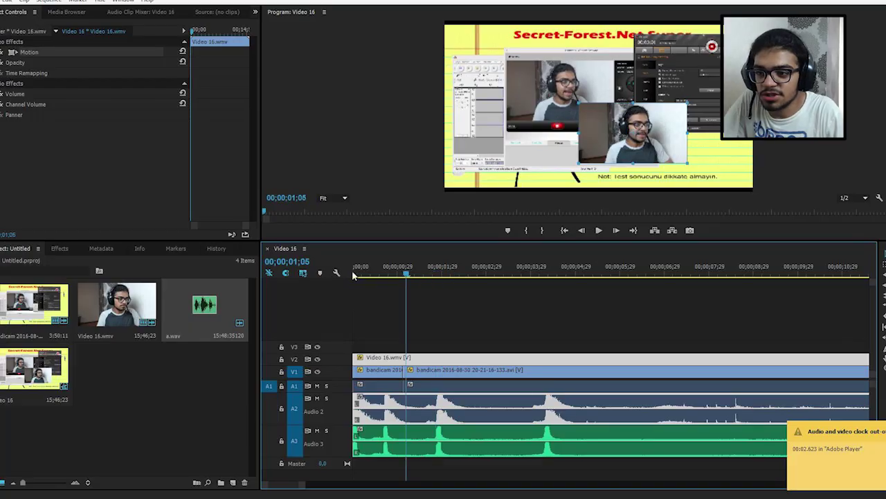
{"action": "left_click", "coordinate": [353, 270]}
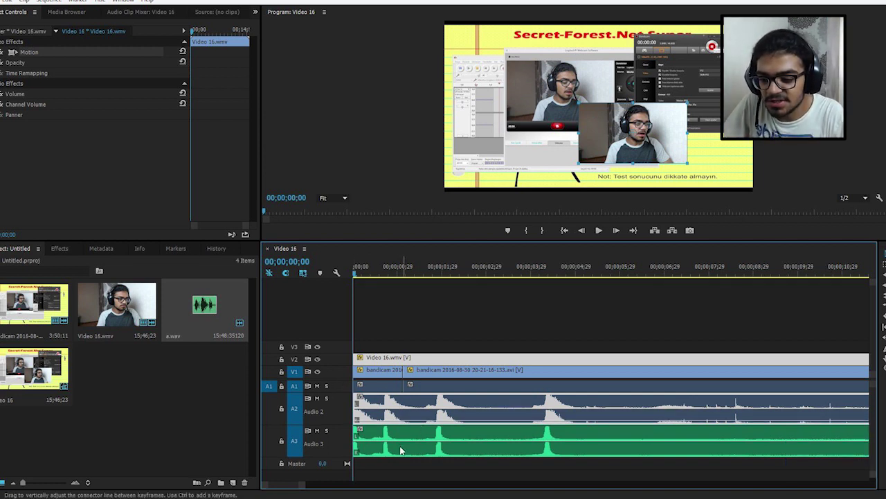
{"action": "left_click", "coordinate": [427, 427]}
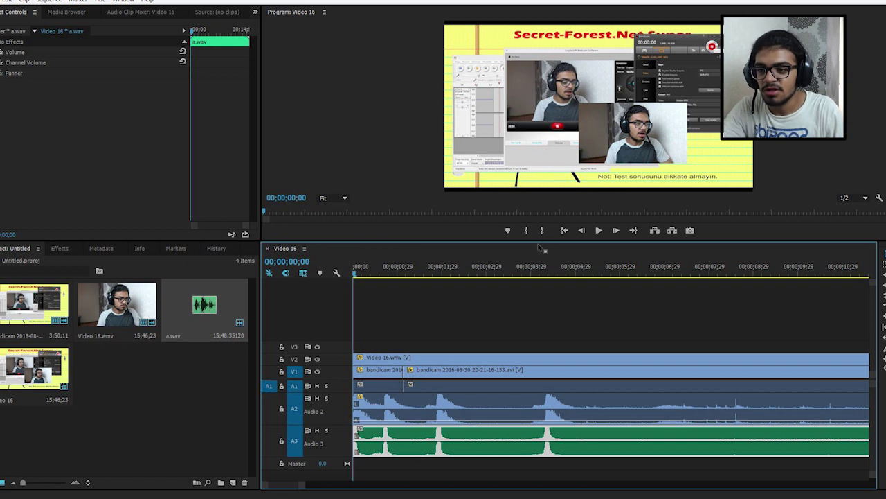
Split the Video 16, bandicam and a.wav clips just before the loud speech waveform that begins around 13 seconds
{"action": "left_click", "coordinate": [573, 270]}
{"action": "left_click_drag", "start_coordinate": [602, 265], "coordinate": [723, 270]}
{"action": "scroll", "coordinate": [664, 332], "scroll_direction": "down", "scroll_amount": 5}
{"action": "left_click", "coordinate": [603, 268]}
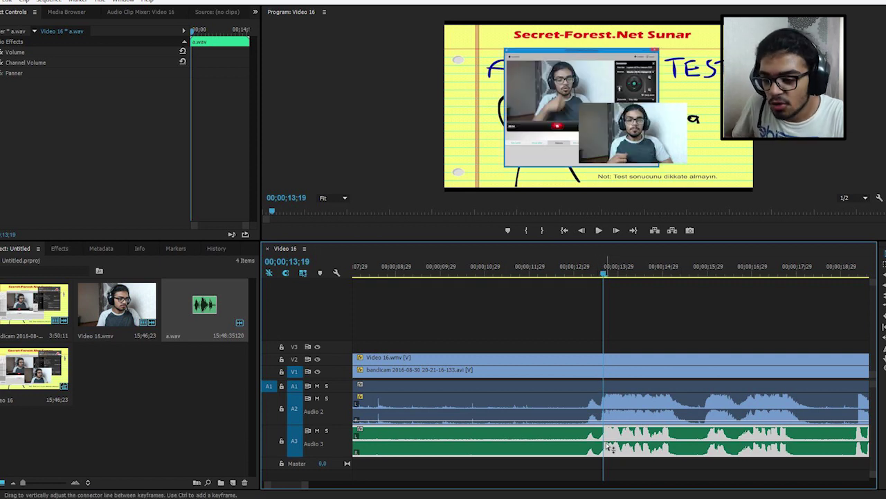
{"action": "key", "text": "c"}
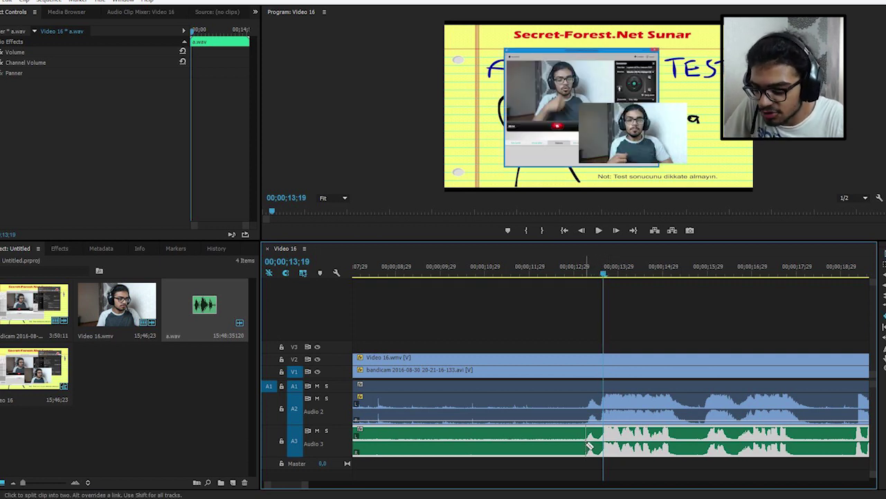
{"action": "left_click", "coordinate": [586, 447]}
{"action": "left_click", "coordinate": [586, 370]}
Delete everything before the new cut, including the leftover opening bandicam segment, and close the gaps
{"action": "key", "text": "v"}
{"action": "left_click", "coordinate": [546, 349]}
{"action": "left_click_drag", "start_coordinate": [545, 349], "coordinate": [544, 443]}
{"action": "key", "text": "Delete"}
{"action": "left_click", "coordinate": [541, 441]}
{"action": "key", "text": "Delete"}
{"action": "left_click_drag", "start_coordinate": [299, 484], "coordinate": [262, 488]}
{"action": "left_click", "coordinate": [365, 373]}
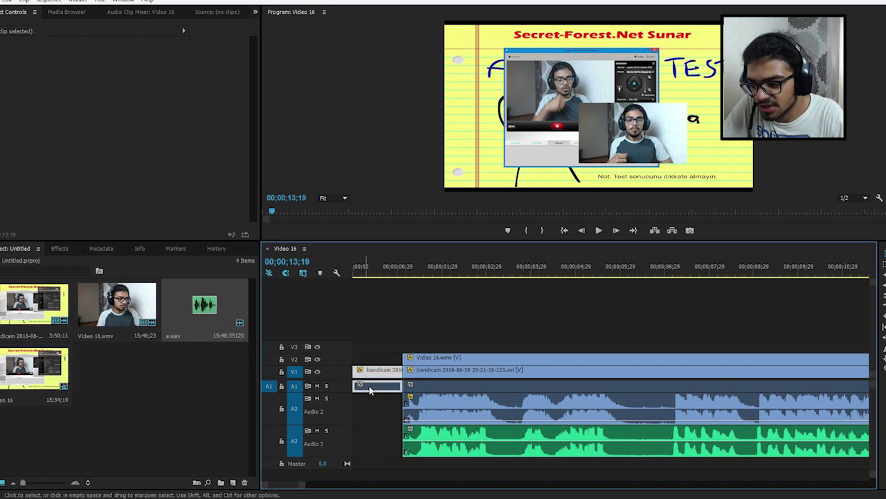
{"action": "key", "text": "Delete"}
Cut all clips at about 00;00;00;09 and remove the short opening portion so the sequence starts on the speech
{"action": "left_click", "coordinate": [370, 274]}
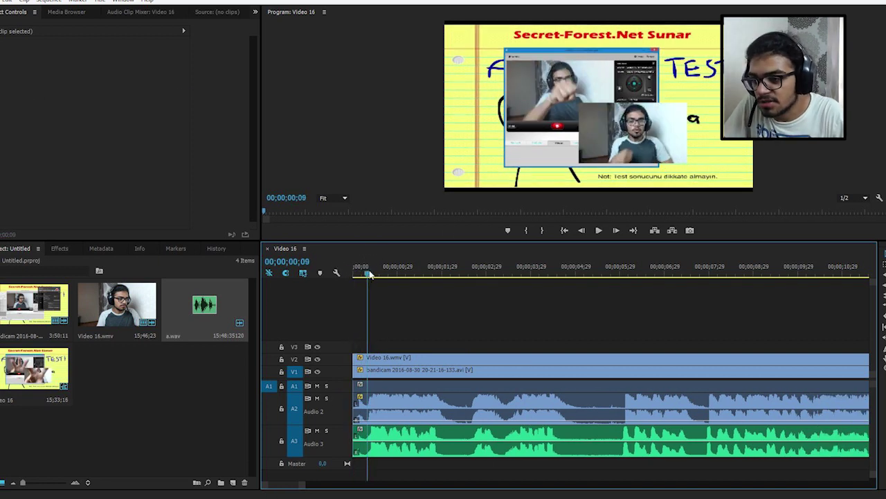
{"action": "left_click_drag", "start_coordinate": [370, 273], "coordinate": [368, 275]}
{"action": "key", "text": "c"}
{"action": "left_click", "coordinate": [368, 358]}
{"action": "left_click", "coordinate": [368, 371]}
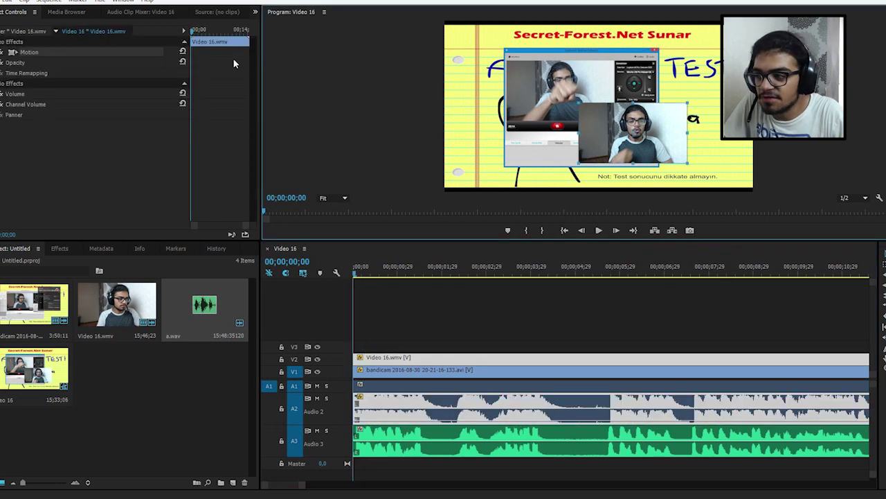
Reset the Motion settings of Video 16 so the webcam fills the frame, and lower the volume of a.wav on A3
{"action": "left_click", "coordinate": [182, 54]}
{"action": "key", "text": "space"}
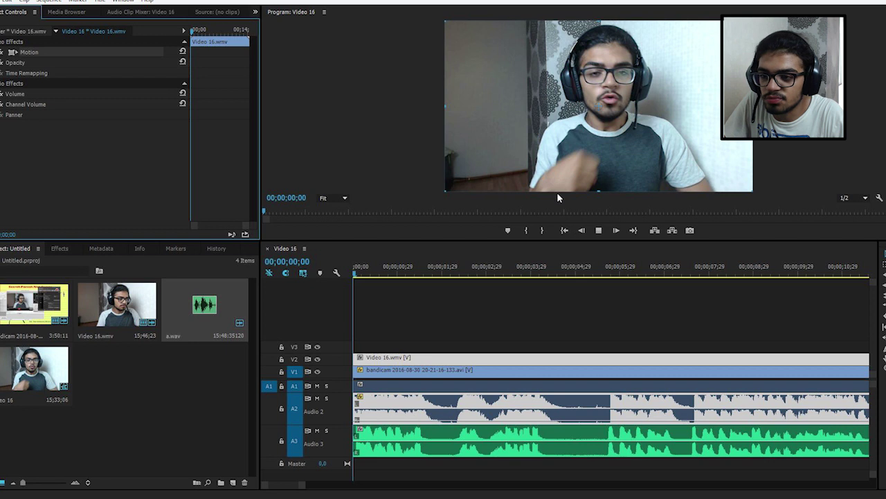
{"action": "left_click", "coordinate": [392, 440]}
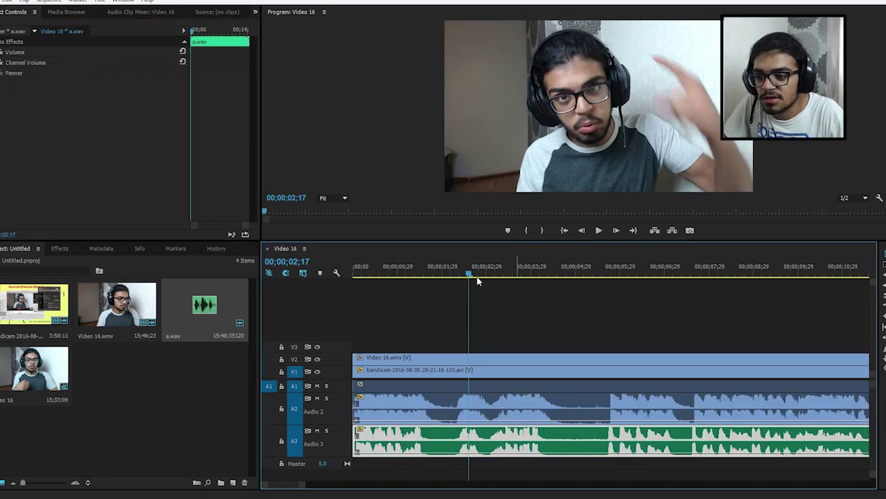
Play the full-frame webcam intro and split the Video 16 clip at 00;00;05;23, where the speech resumes
{"action": "left_click", "coordinate": [358, 273]}
{"action": "key", "text": "space"}
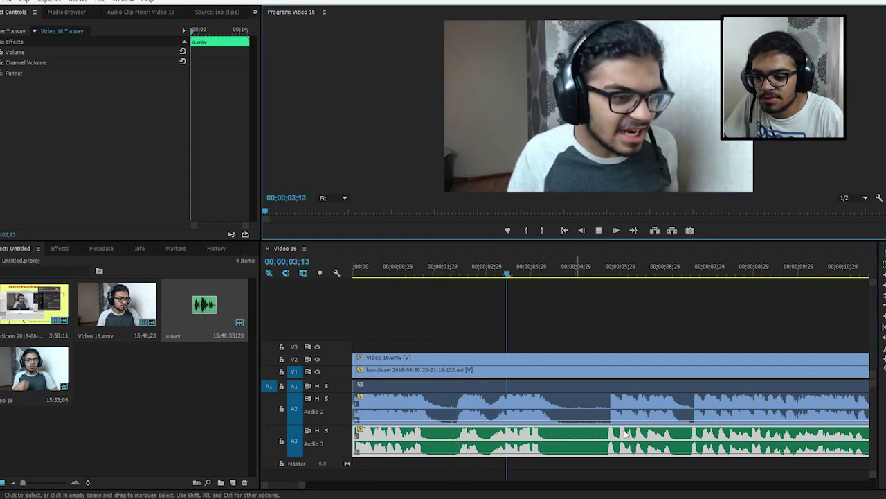
{"action": "key", "text": "space"}
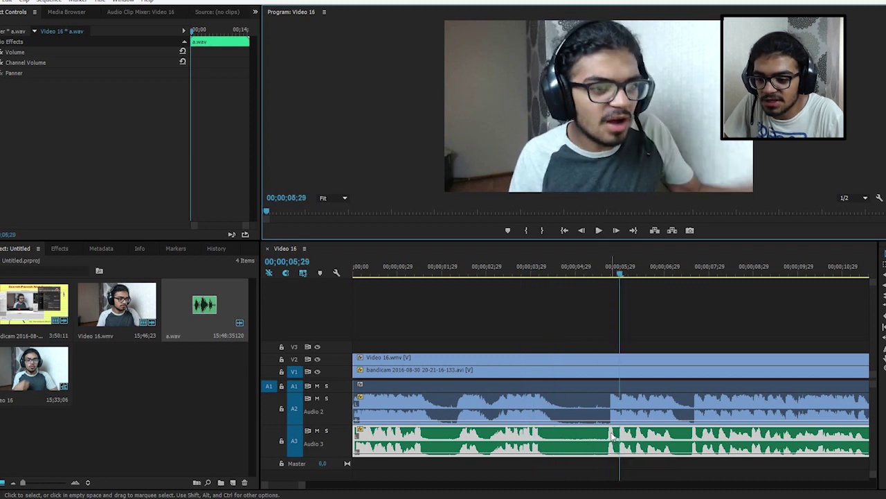
{"action": "key", "text": "c"}
{"action": "left_click", "coordinate": [613, 361]}
Shrink the Video 16 segment after the cut into the upper-left corner of the frame over the bandicam footage, and play from the cut
{"action": "key", "text": "v"}
{"action": "left_click", "coordinate": [629, 361]}
{"action": "double_click", "coordinate": [574, 133]}
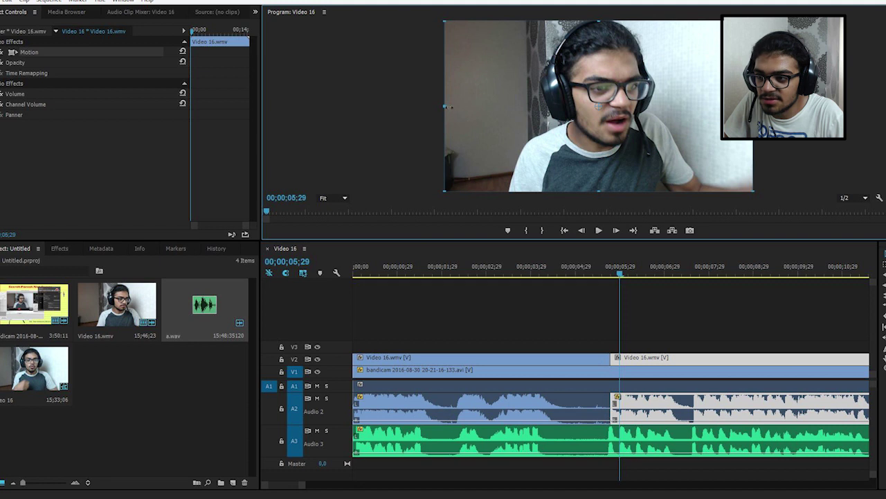
{"action": "left_click_drag", "start_coordinate": [451, 109], "coordinate": [458, 49]}
{"action": "left_click", "coordinate": [614, 275]}
{"action": "key", "text": "space"}
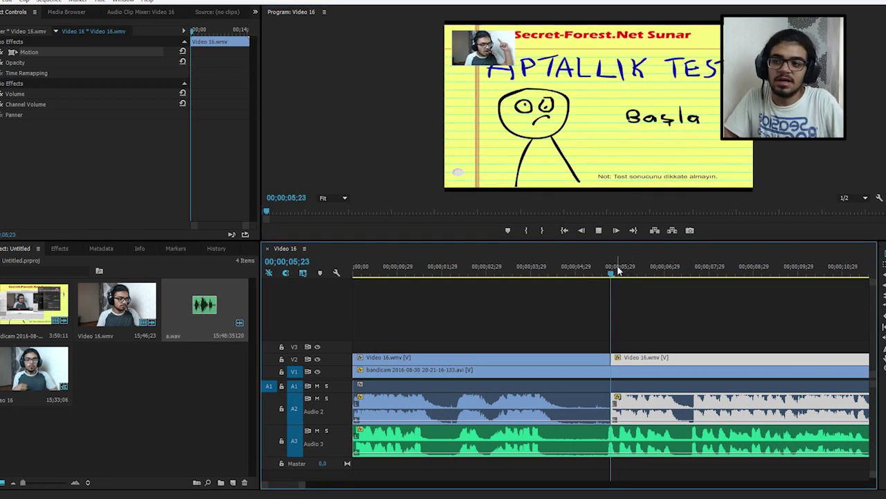